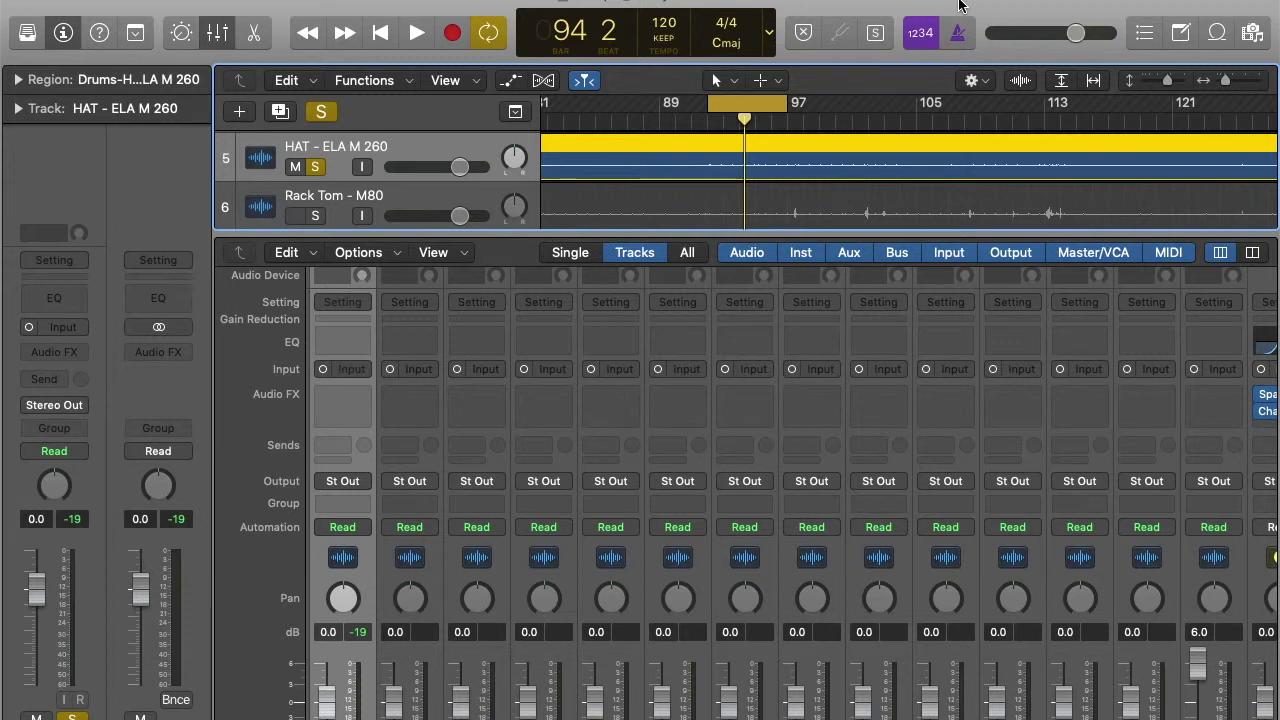
# - Play the soloed HAT track briefly, then add a Channel EQ to it with the low cut set to 176 Hz
pyautogui.press('space')
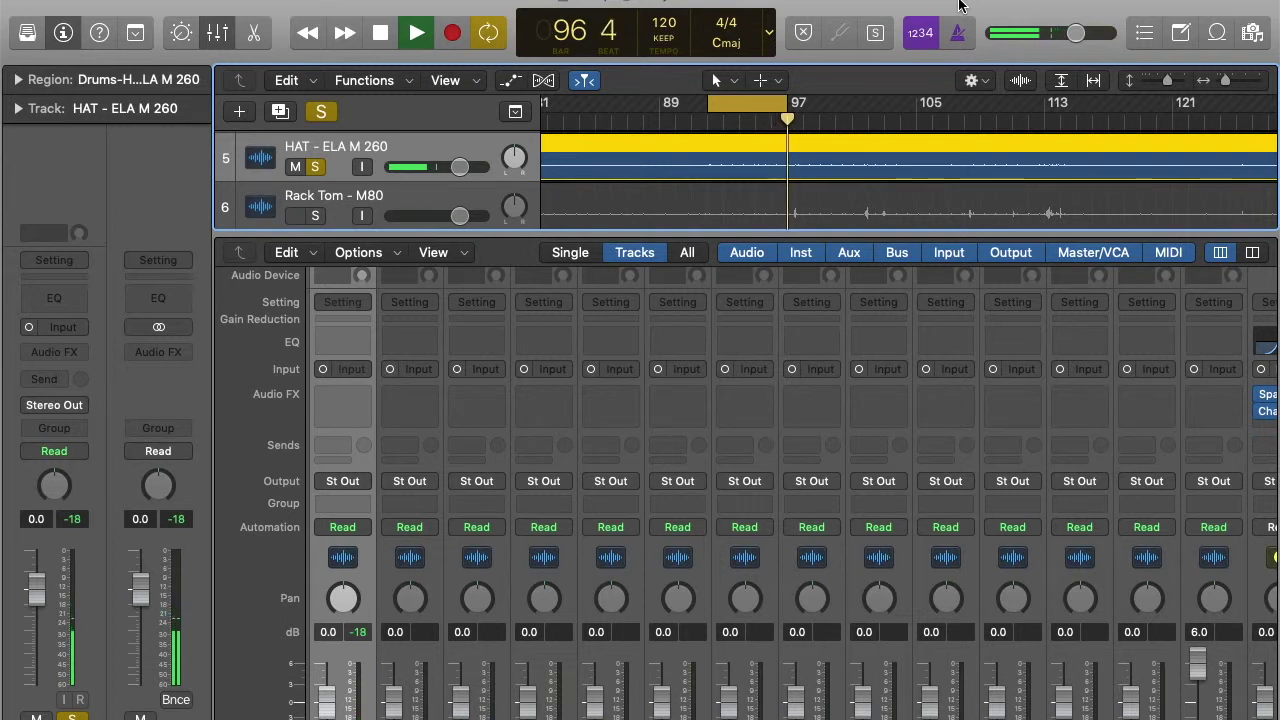
pyautogui.press('space')
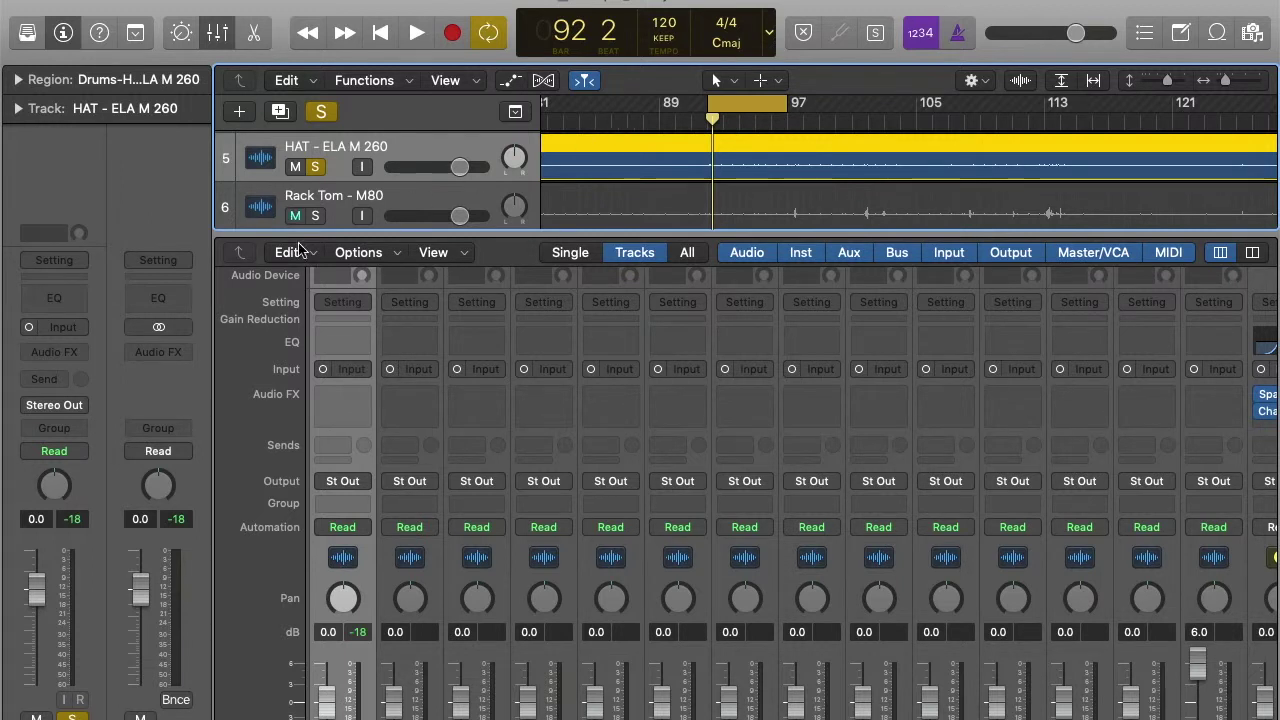
pyautogui.click(69, 297)
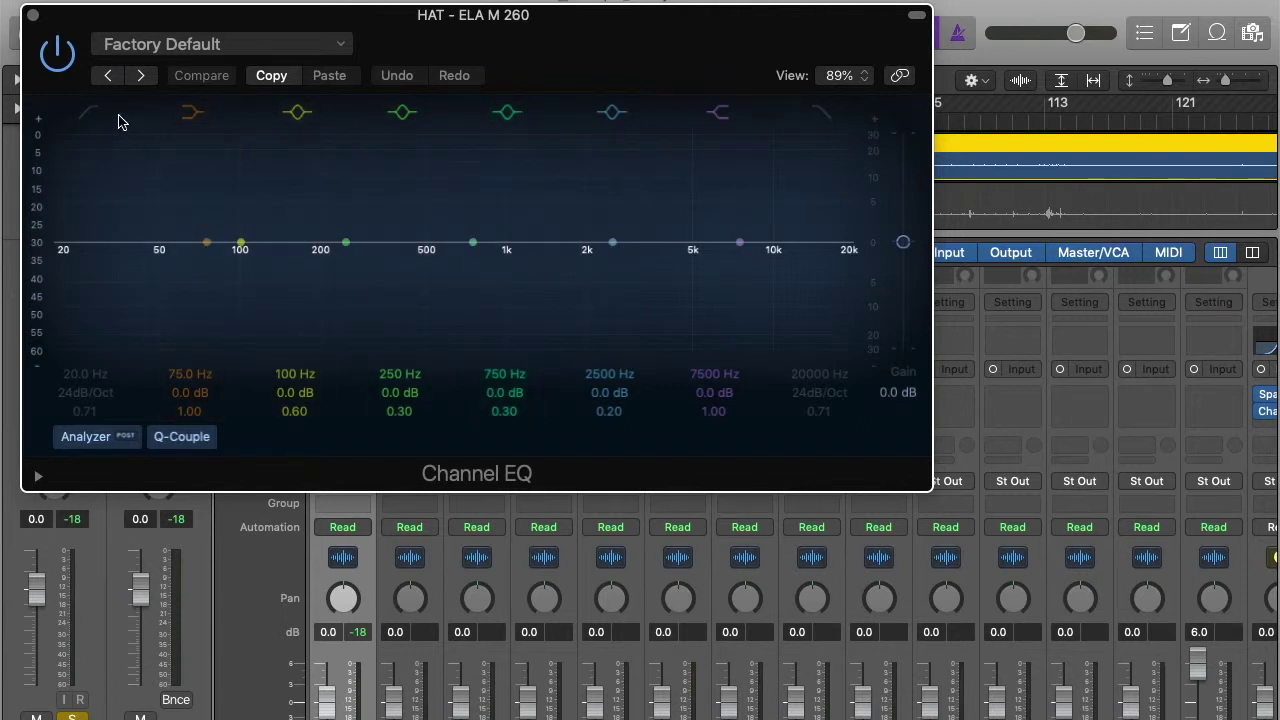
pyautogui.click(85, 115)
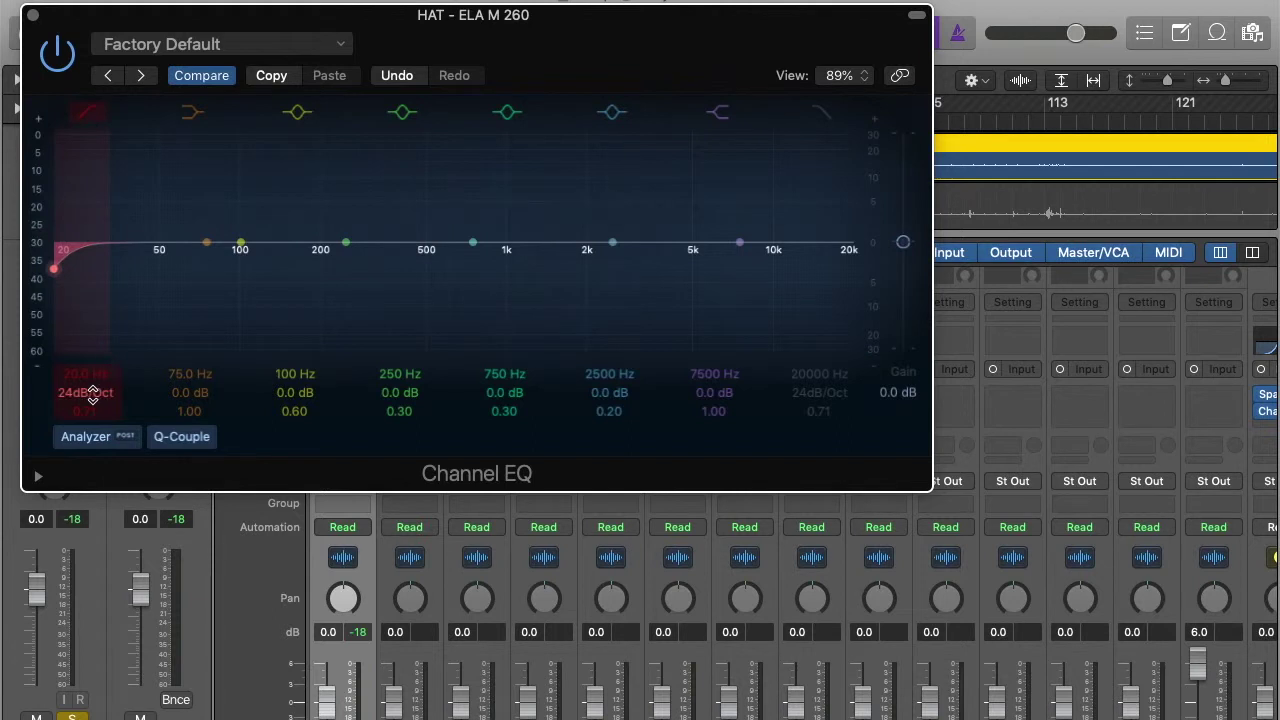
pyautogui.moveTo(92, 395)
pyautogui.mouseDown()
pyautogui.moveTo(86, 373)
pyautogui.moveTo(100, 380)
pyautogui.moveTo(89, 380)
pyautogui.mouseUp()
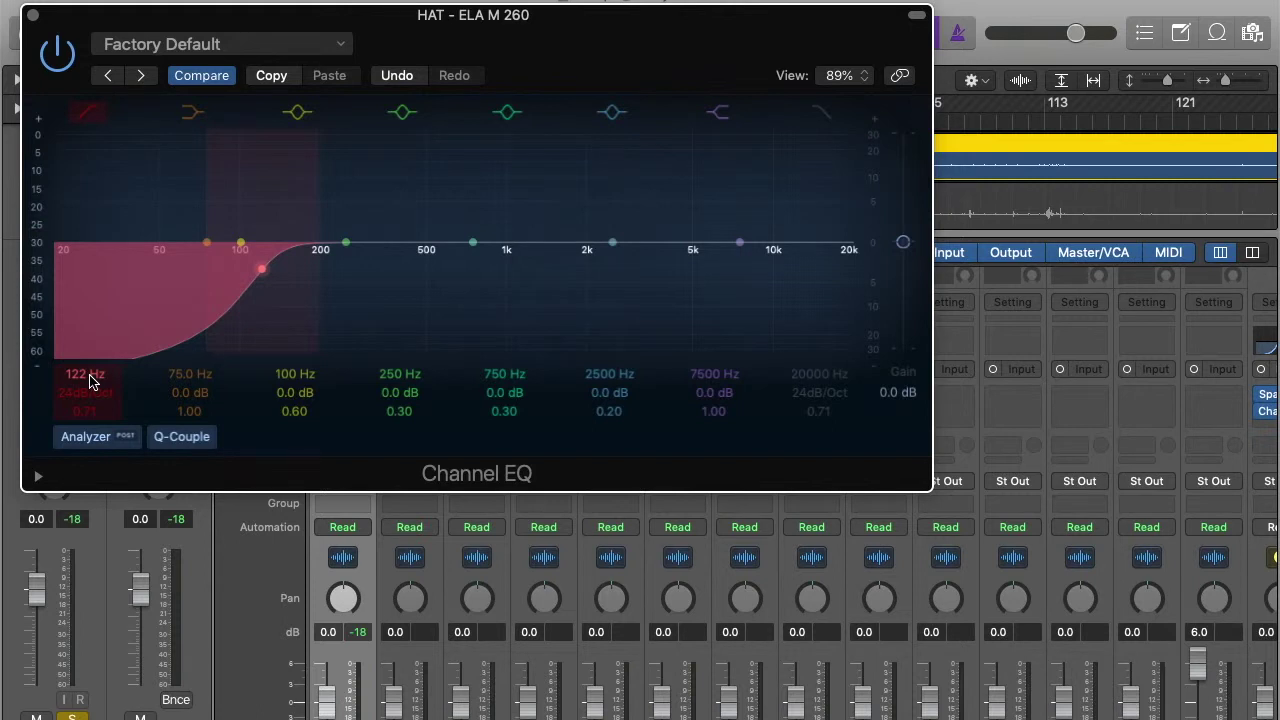
pyautogui.moveTo(90, 376); pyautogui.dragTo(90, 359)
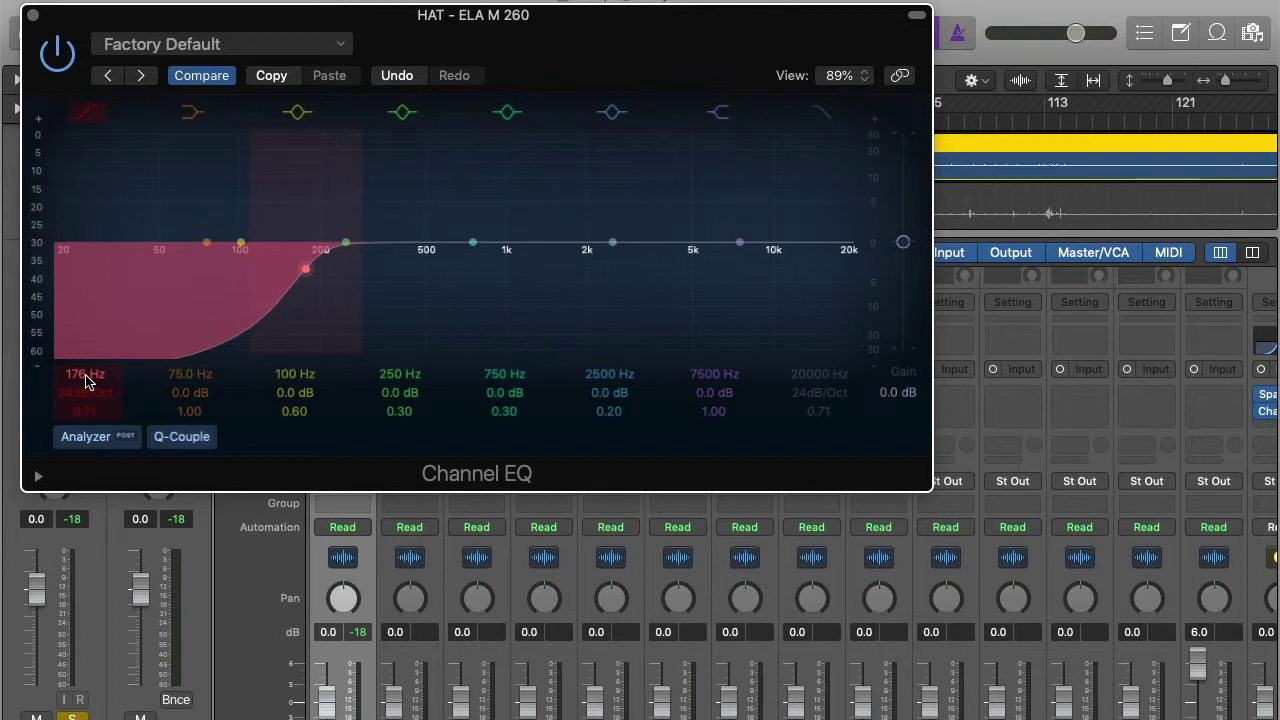
# - During playback, boost the high shelf to +3.0 dB at 3150 Hz and move the 250 Hz bell to 370 Hz with a Q of 0.67
pyautogui.press('space')
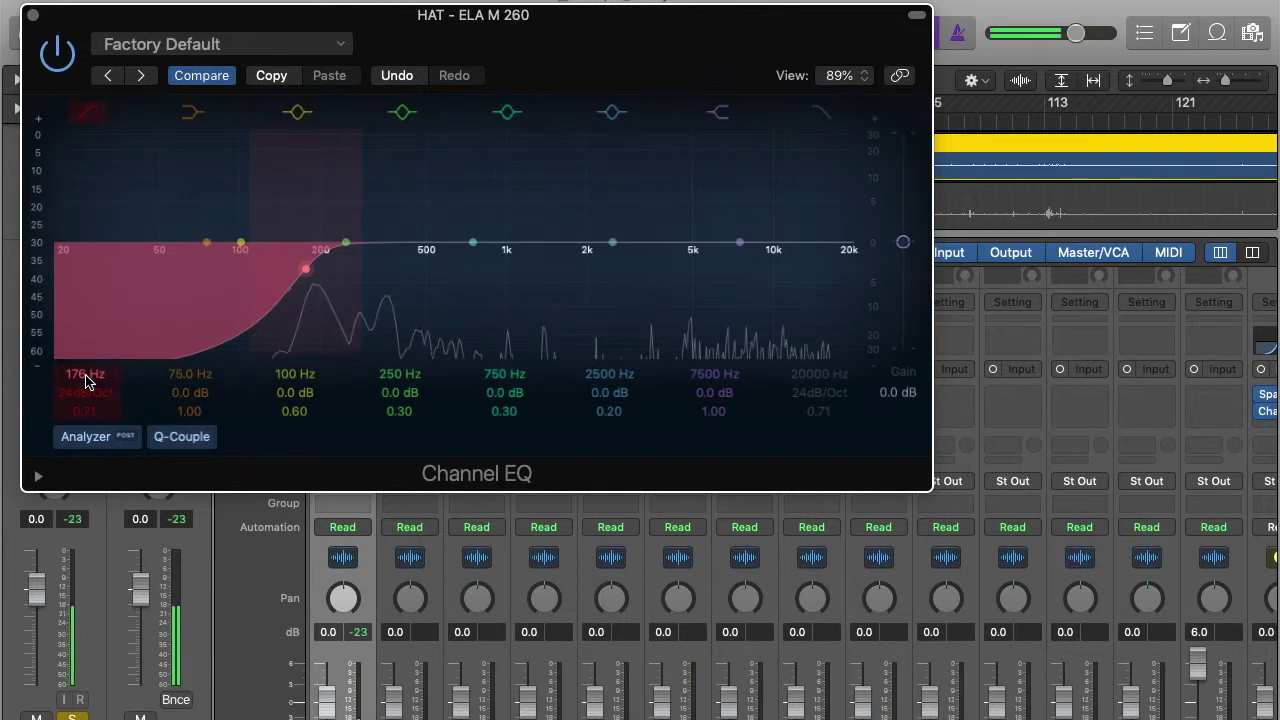
pyautogui.moveTo(737, 214); pyautogui.dragTo(632, 200)
pyautogui.moveTo(345, 243); pyautogui.dragTo(444, 177)
pyautogui.moveTo(400, 410); pyautogui.dragTo(409, 343)
# - Switch off the 750 Hz EQ band and set the 370 Hz bell's gain to +2.0 dB
pyautogui.moveTo(472, 242); pyautogui.dragTo(416, 260)
pyautogui.click(507, 112)
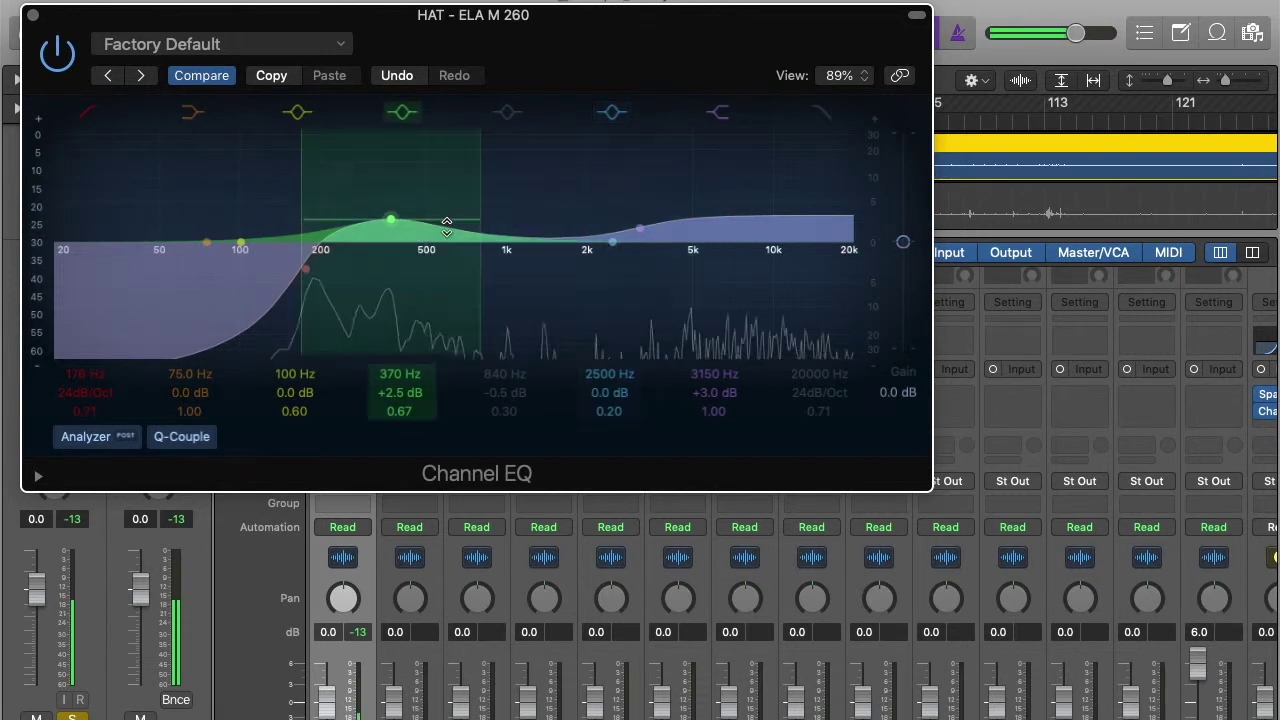
pyautogui.moveTo(425, 238); pyautogui.dragTo(428, 237)
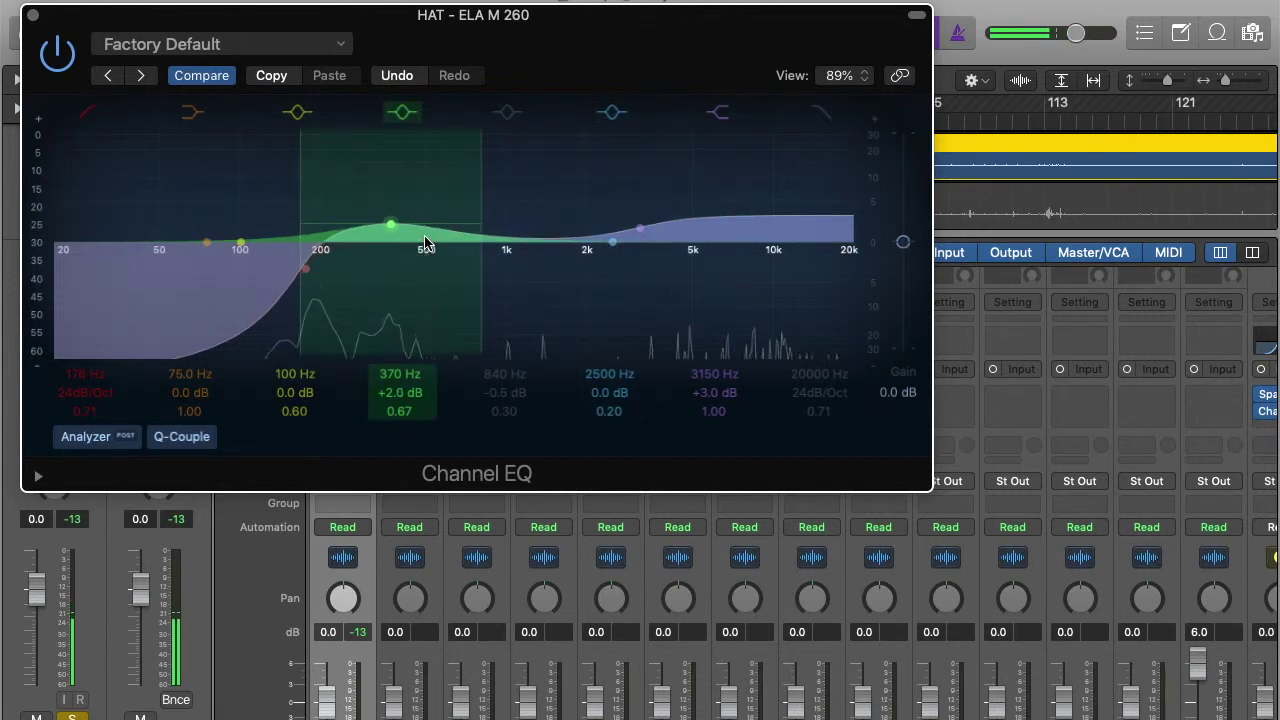
# - Turn the 2500 Hz band into a -1.5 dB cut at 1080 Hz with a Q of 0.79, then close the EQ
pyautogui.moveTo(510, 207); pyautogui.dragTo(434, 171)
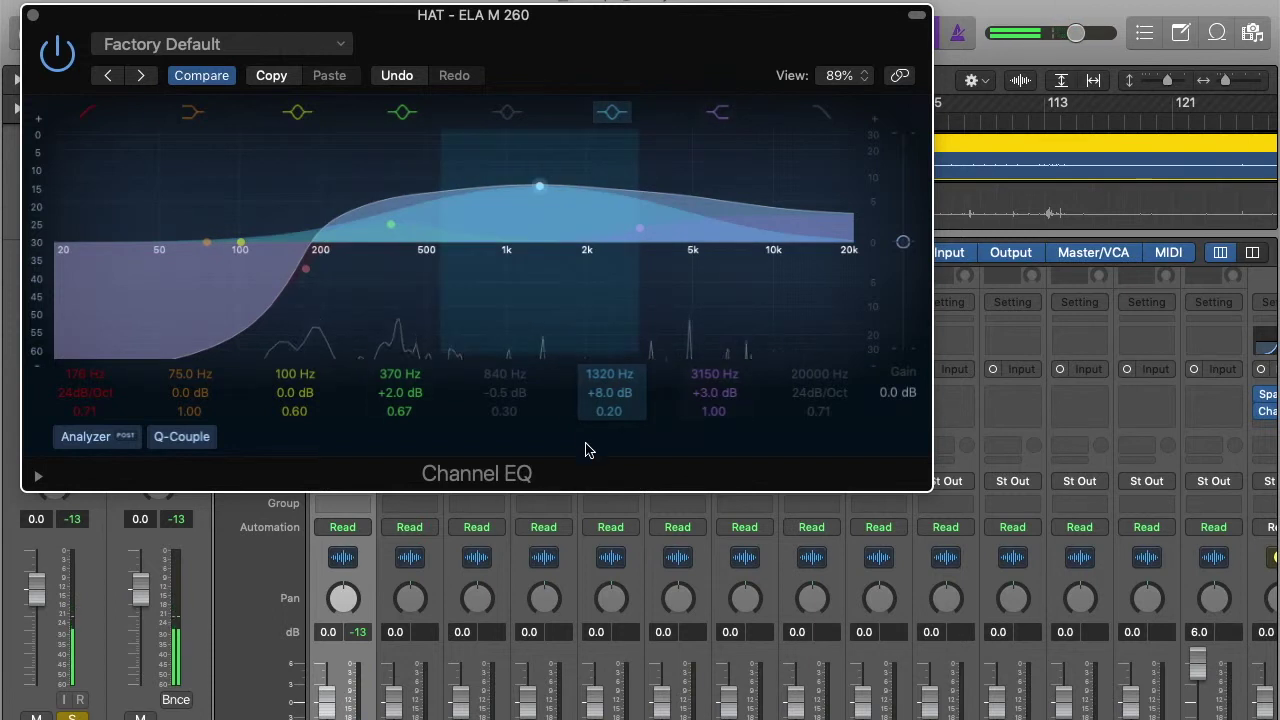
pyautogui.moveTo(610, 414)
pyautogui.mouseDown()
pyautogui.moveTo(610, 390)
pyautogui.moveTo(609, 409)
pyautogui.mouseUp()
pyautogui.moveTo(540, 188); pyautogui.dragTo(518, 272)
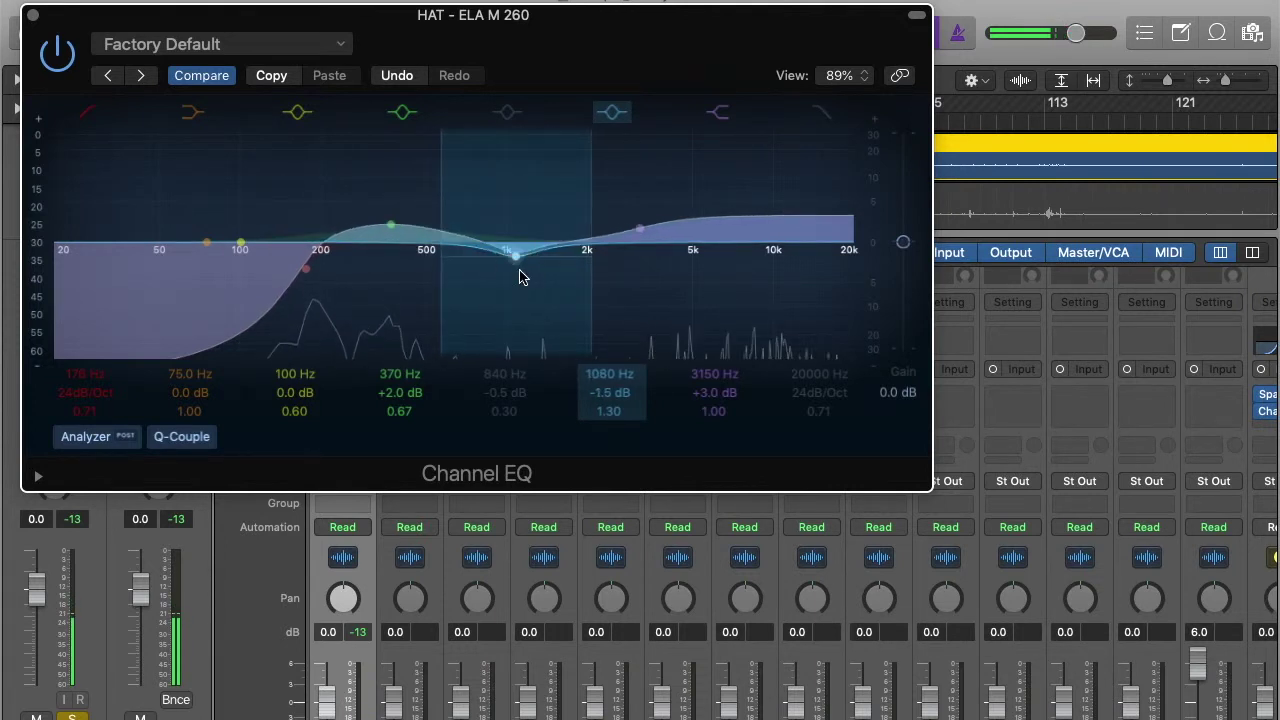
pyautogui.click(612, 412)
pyautogui.moveTo(612, 412); pyautogui.dragTo(612, 430)
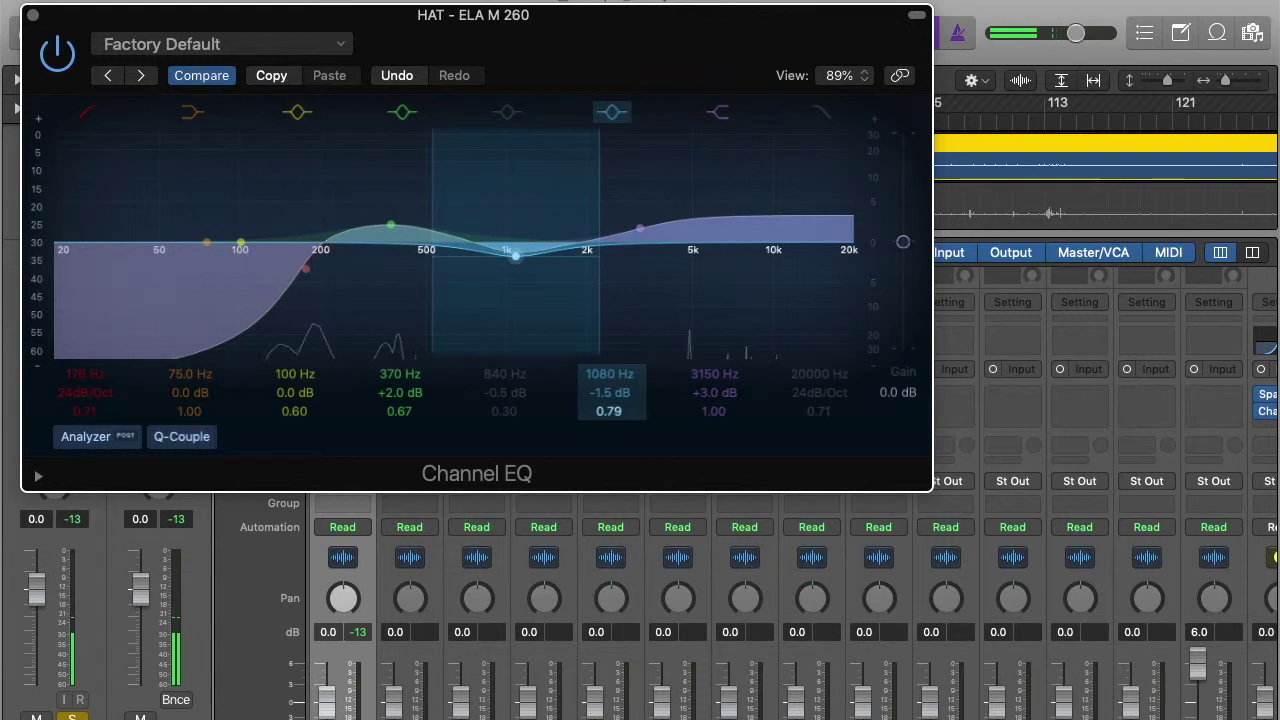
pyautogui.click(519, 197)
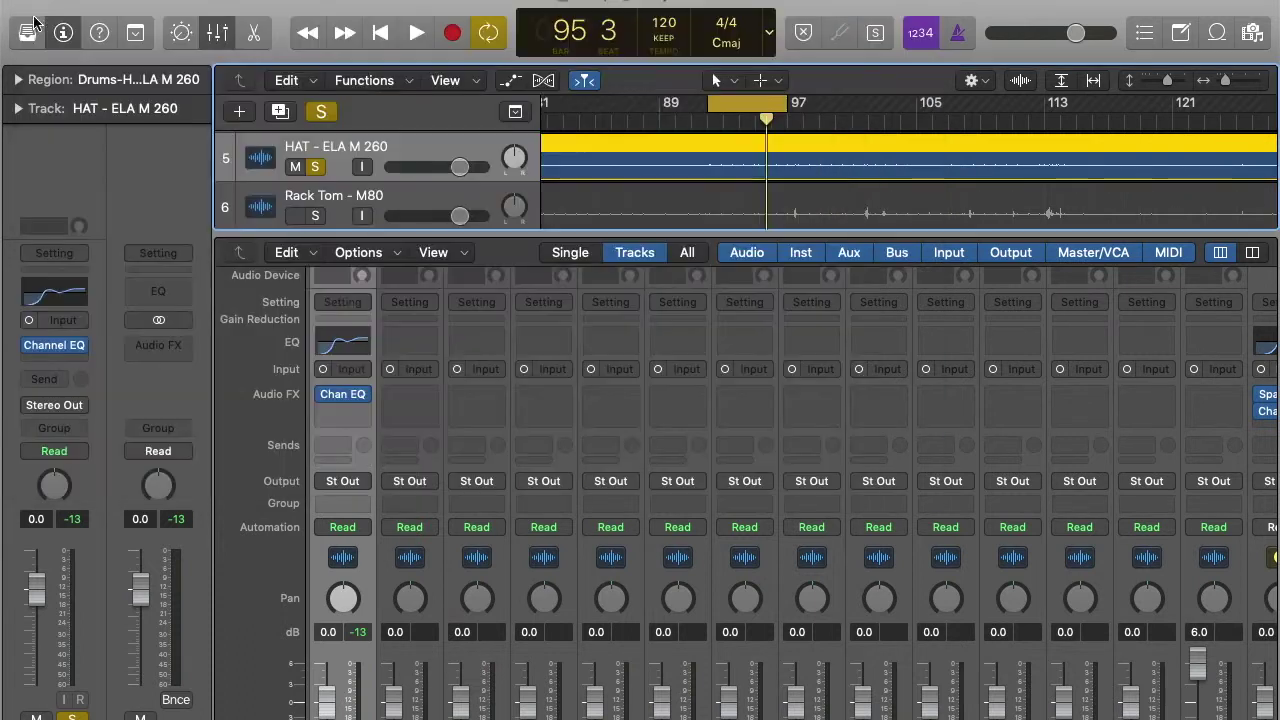
pyautogui.click(33, 15)
pyautogui.hotkey('ctrl', 'm')
pyautogui.hotkey('ctrl', 'm')
pyautogui.hotkey('ctrl', 'm')
pyautogui.hotkey('ctrl', 'm')
pyautogui.hotkey('ctrl', 'm')
pyautogui.hotkey('ctrl', 'm')
pyautogui.hotkey('ctrl', 'm')
# - Pan the HAT track to +30 and play it back to check its position
pyautogui.moveTo(57, 492); pyautogui.dragTo(57, 430)
pyautogui.hotkey('ctrl', 'm')
pyautogui.hotkey('ctrl', 'm')
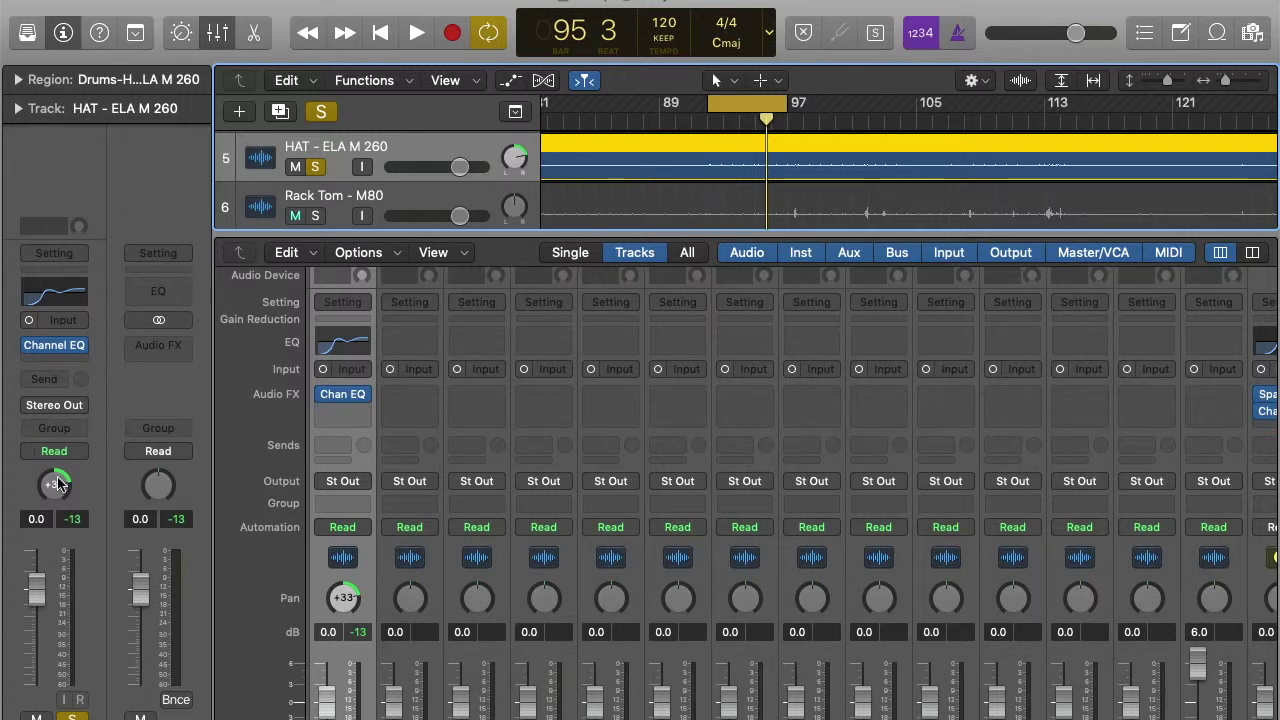
pyautogui.moveTo(55, 490); pyautogui.dragTo(57, 505)
pyautogui.press('space')
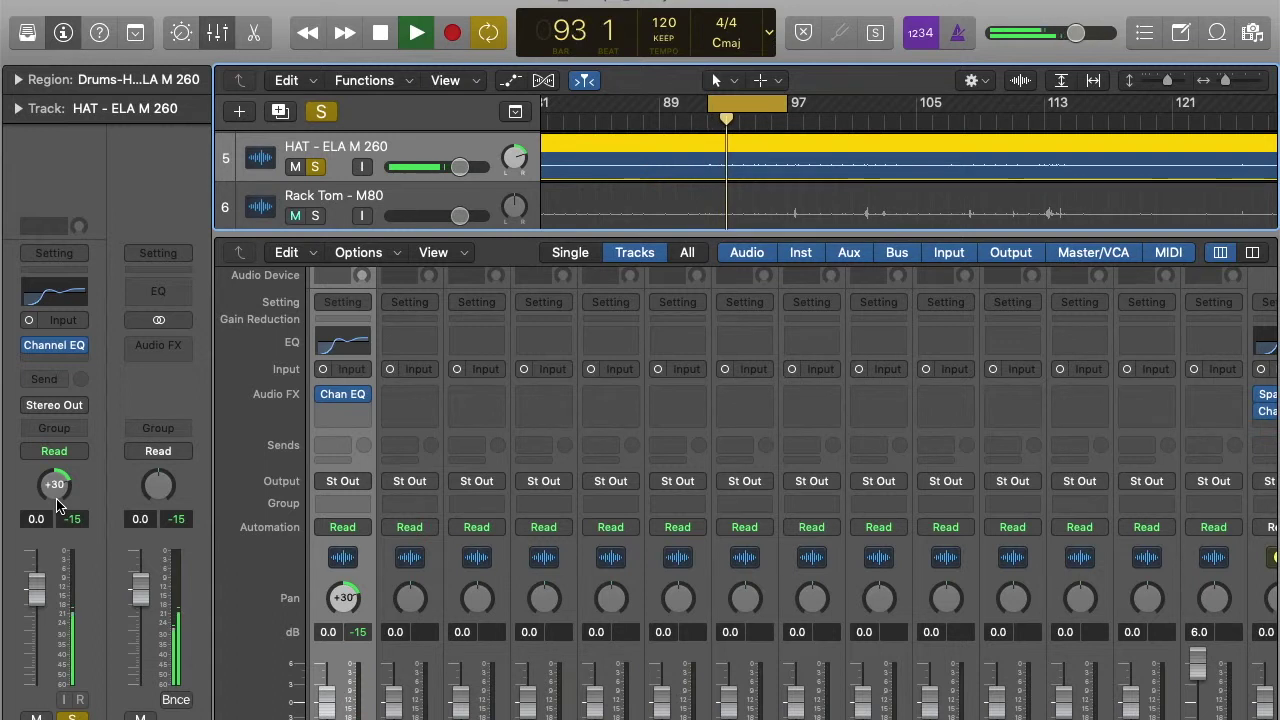
pyautogui.press('space')
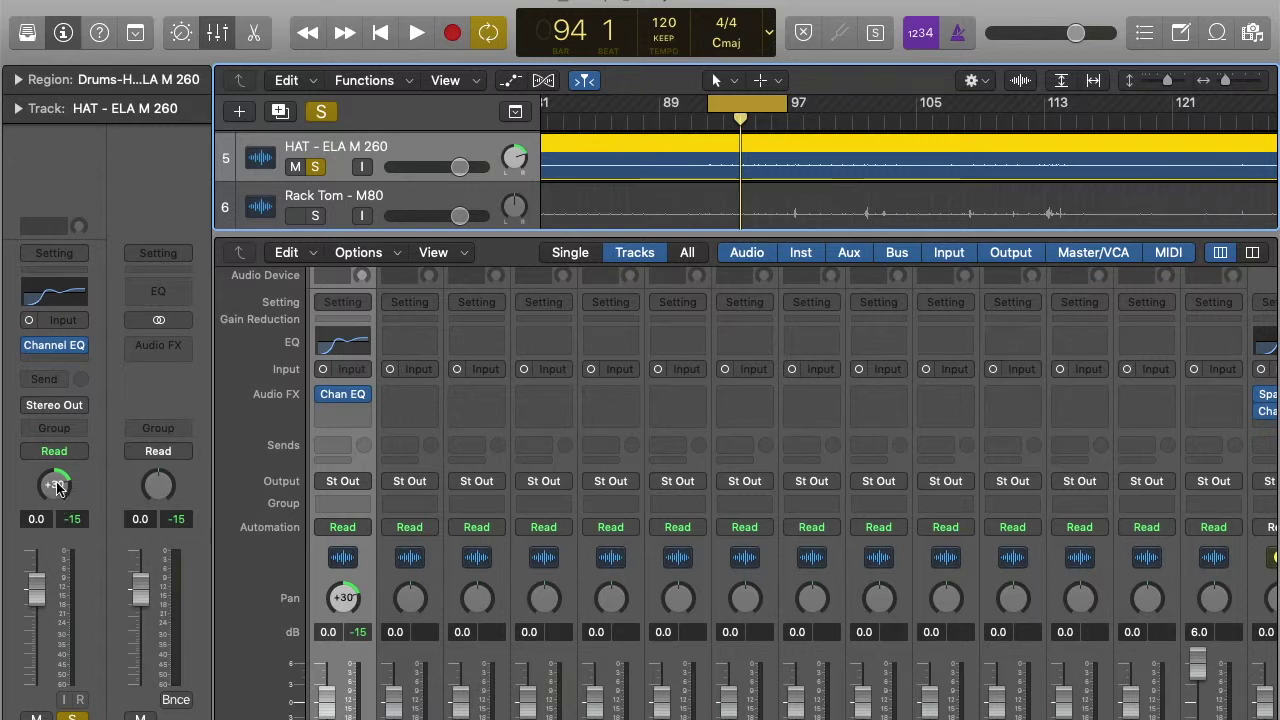
# - Add a send from the HAT track to Bus 1, which feeds Aux 1
pyautogui.click(60, 381)
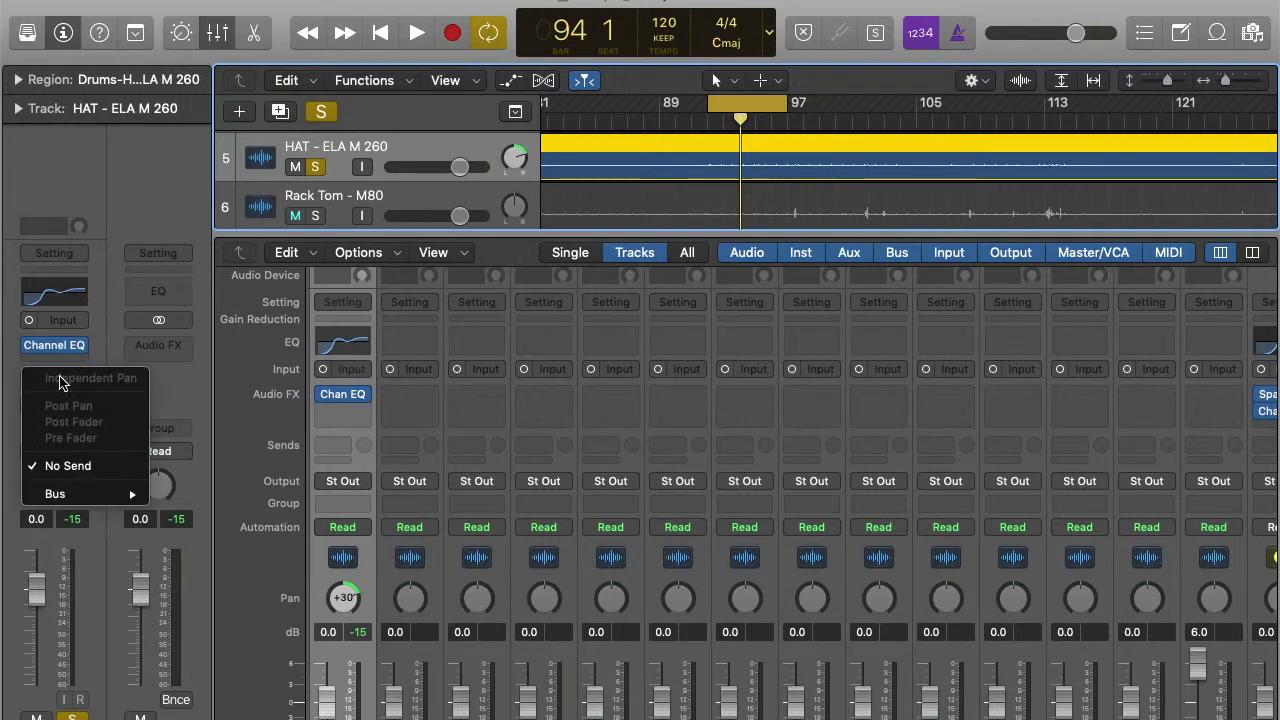
pyautogui.moveTo(72, 500)
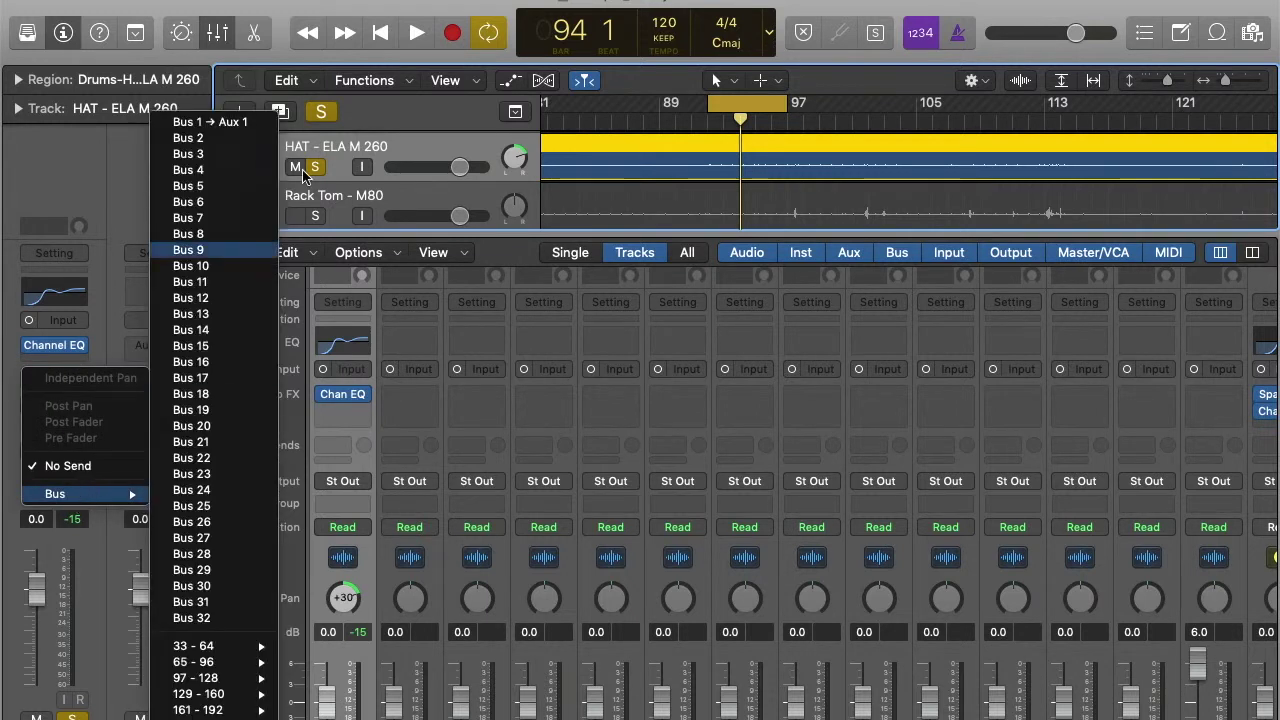
pyautogui.click(238, 122)
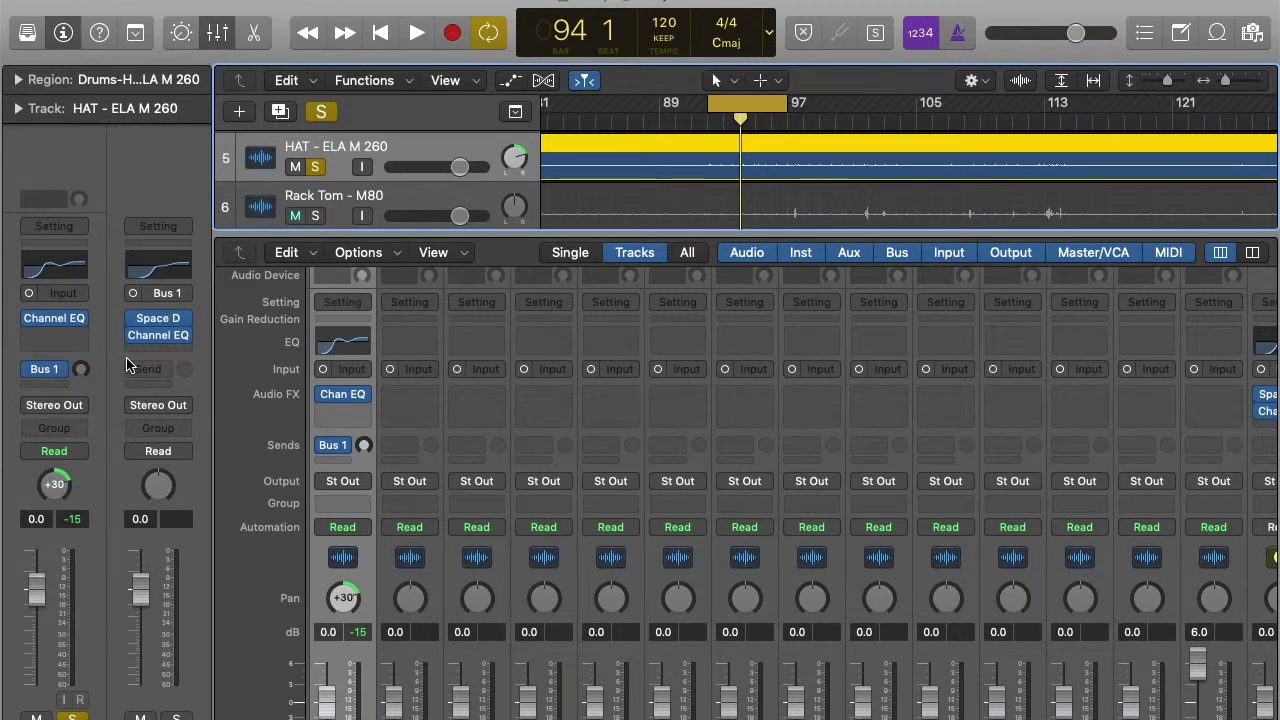
pyautogui.hotkey('ctrl', 'm')
pyautogui.hotkey('ctrl', 'm')
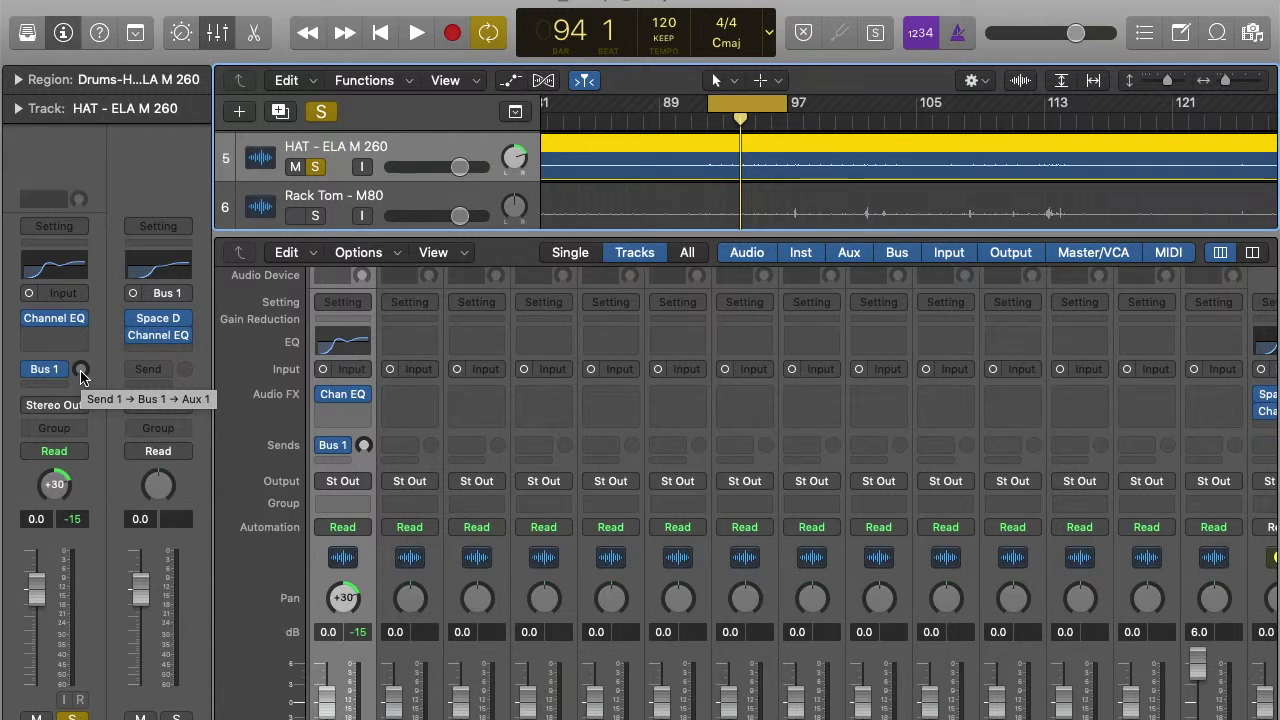
# - Raise the HAT track's Bus 1 send level while the track plays, then stop playback
pyautogui.press('space')
pyautogui.moveTo(80, 372); pyautogui.dragTo(111, 253)
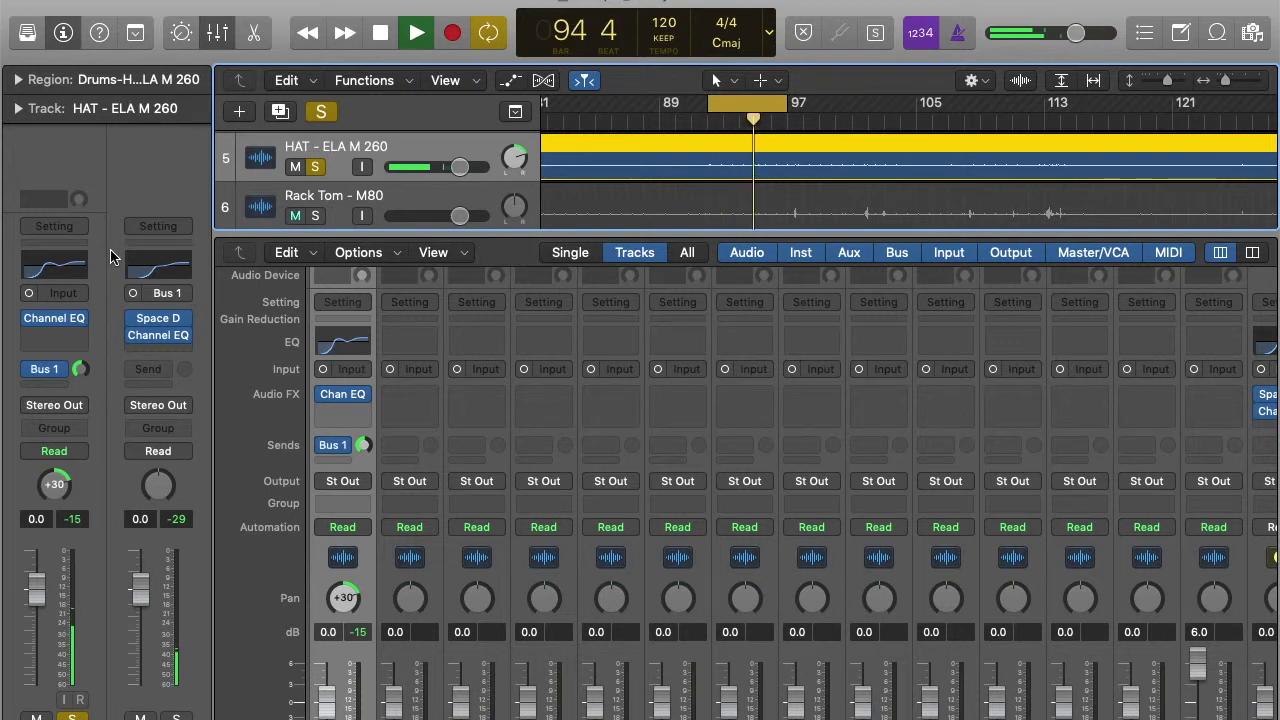
pyautogui.press('space')
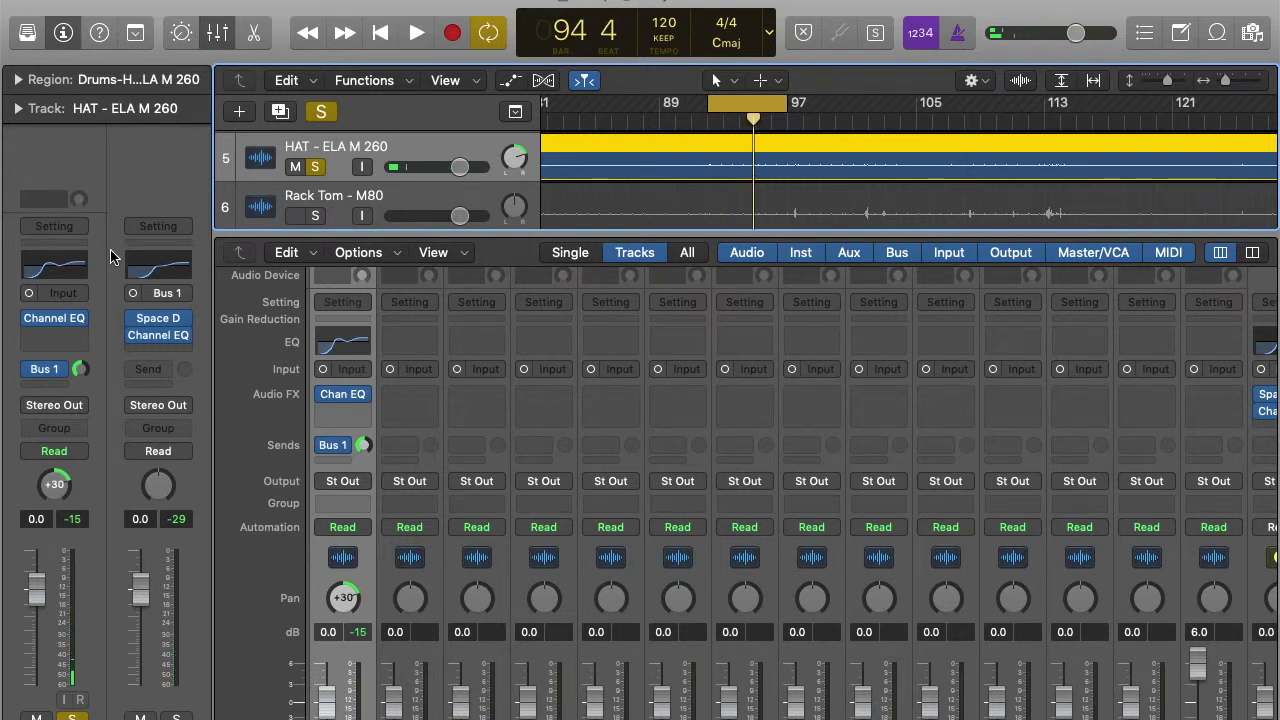